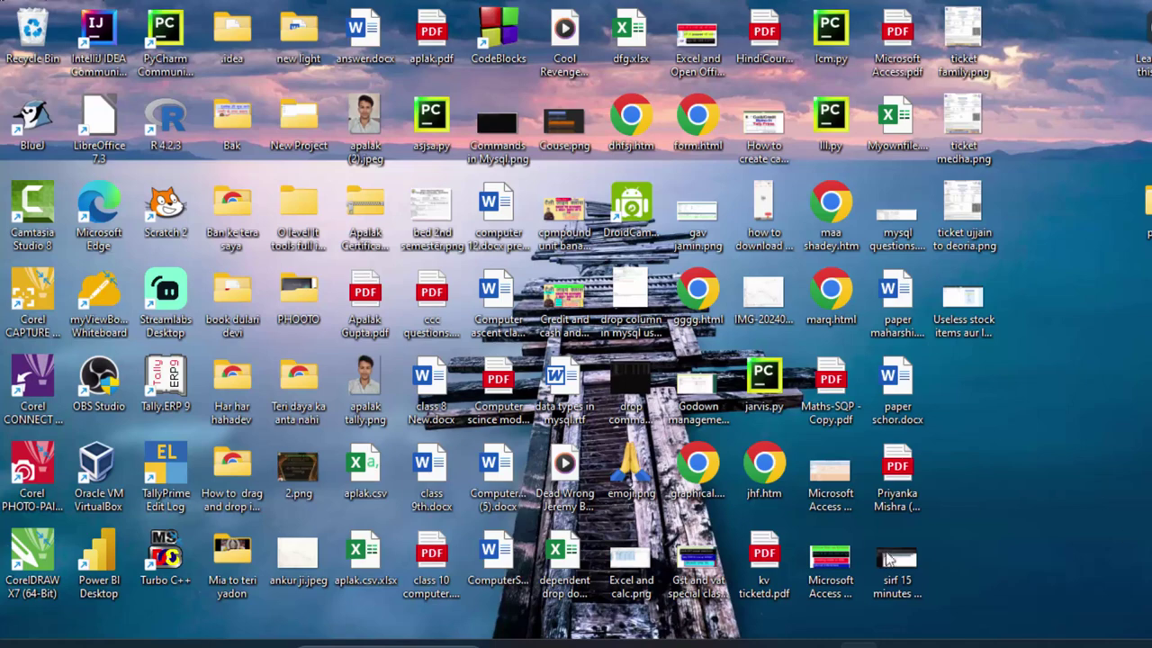
Step: Refresh the desktop and bring the open product.xlsx workbook back to the front
right_click(1125, 456)
left_click(1034, 339)
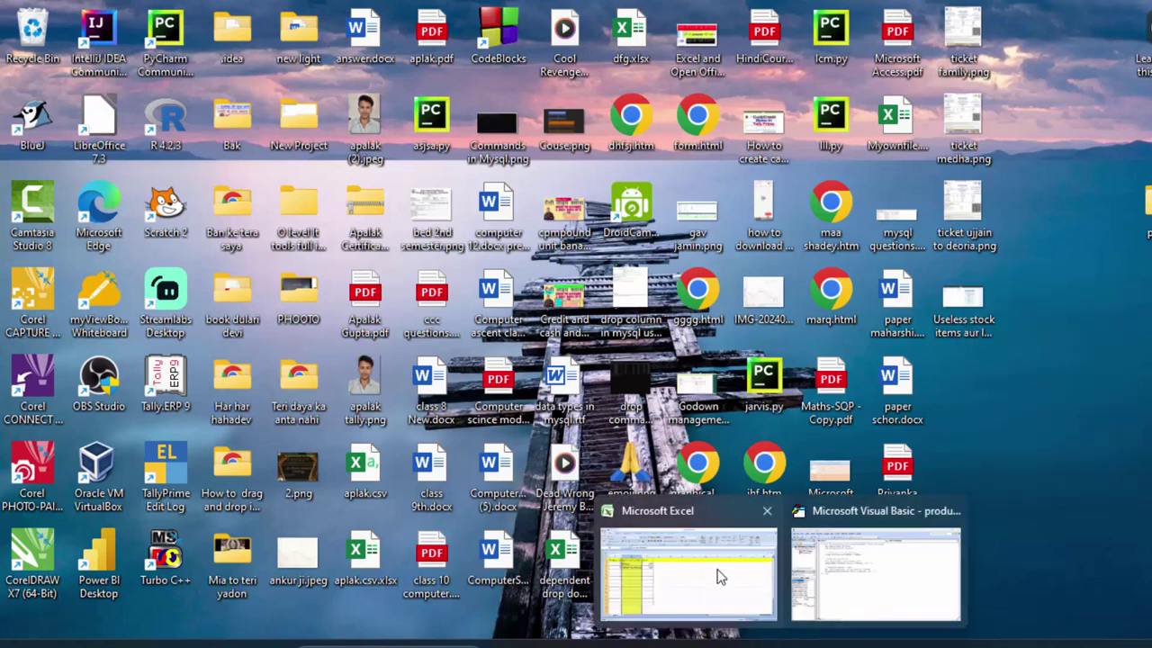
left_click(722, 568)
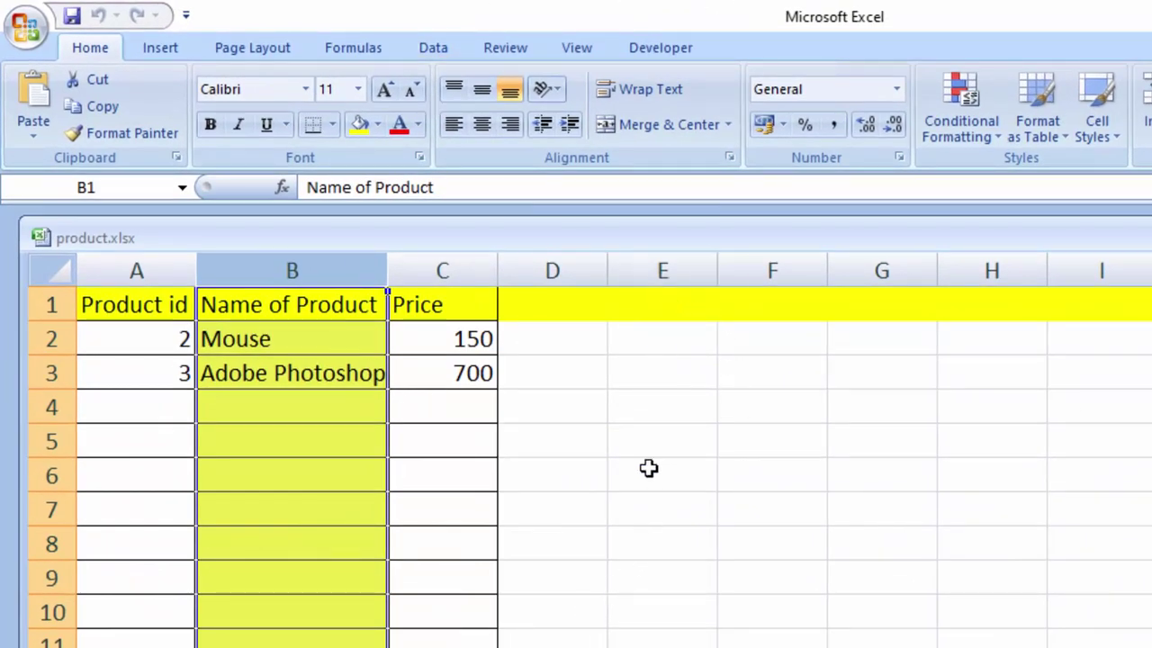
Step: Select cells E5, B9 and G2 to show the yellow row-and-column highlight moving
left_click(643, 440)
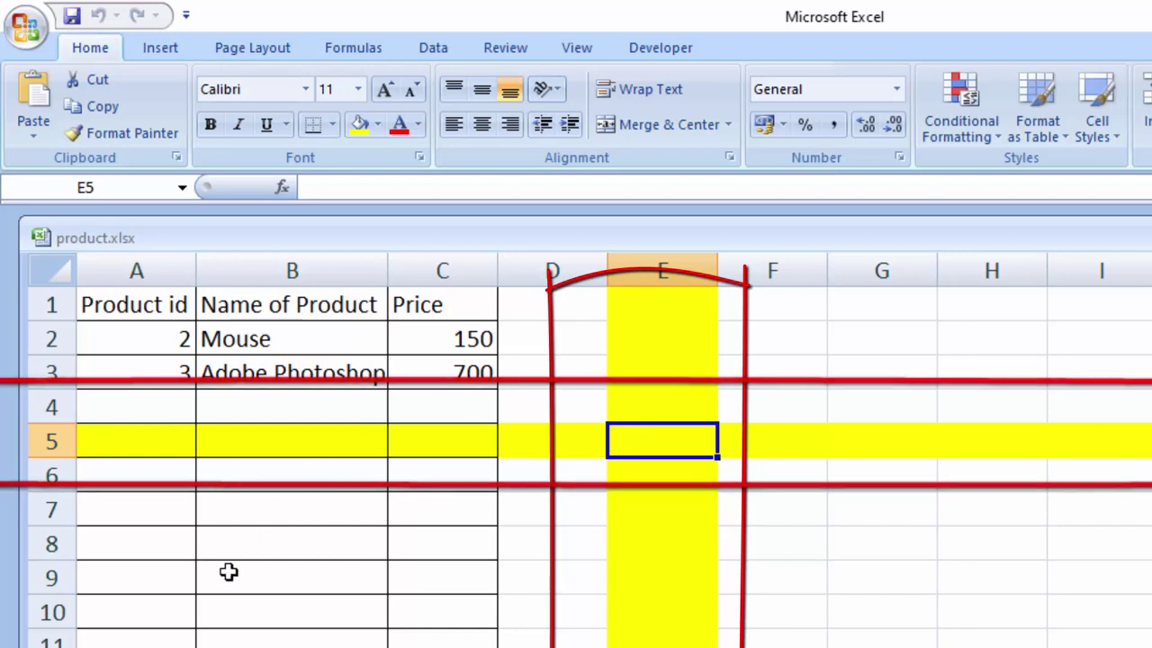
left_click(275, 567)
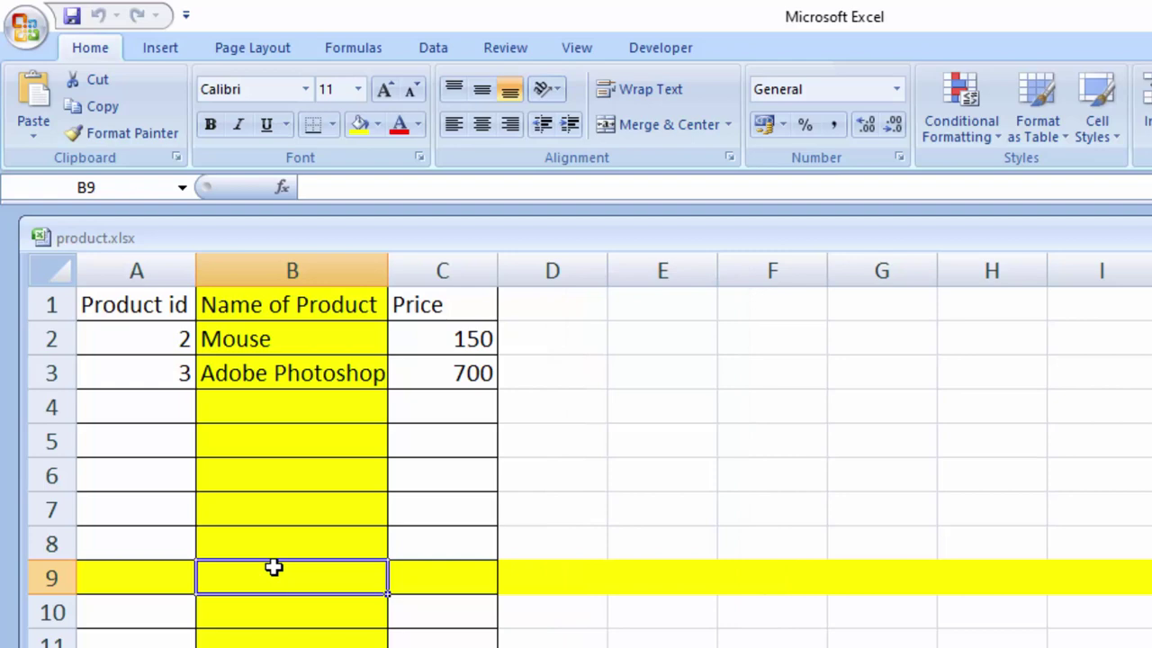
left_click(889, 348)
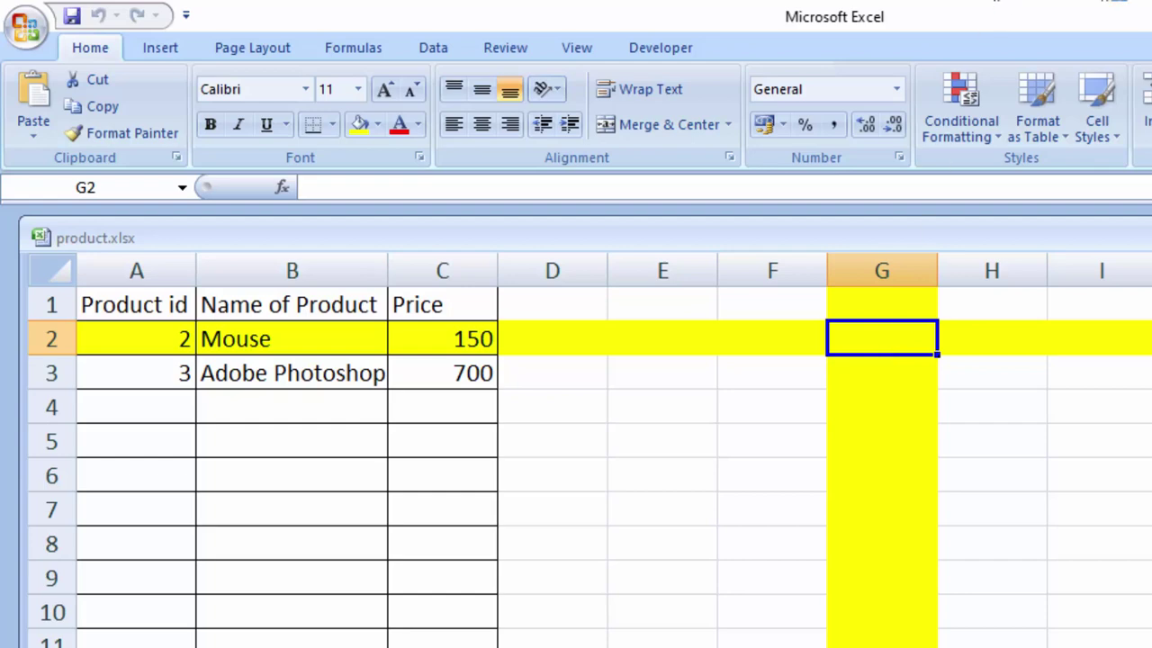
Step: Close product.xlsx without saving and launch Microsoft Office Excel 2007 from a Start search for 'excel'
key("ctrl+w")
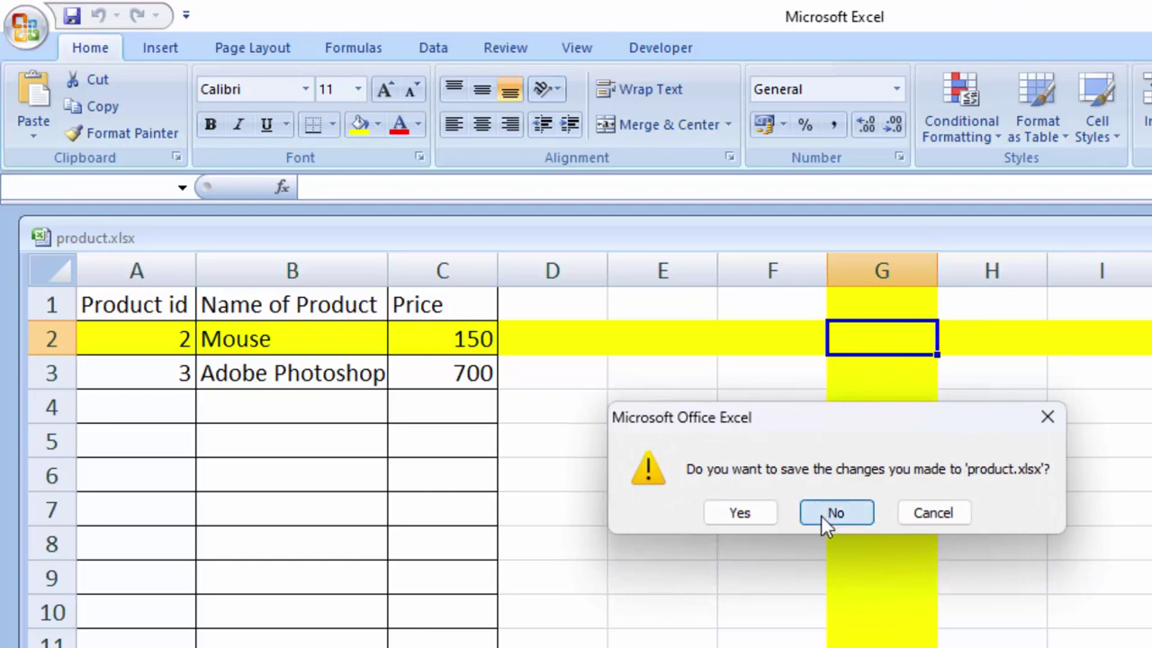
left_click(820, 516)
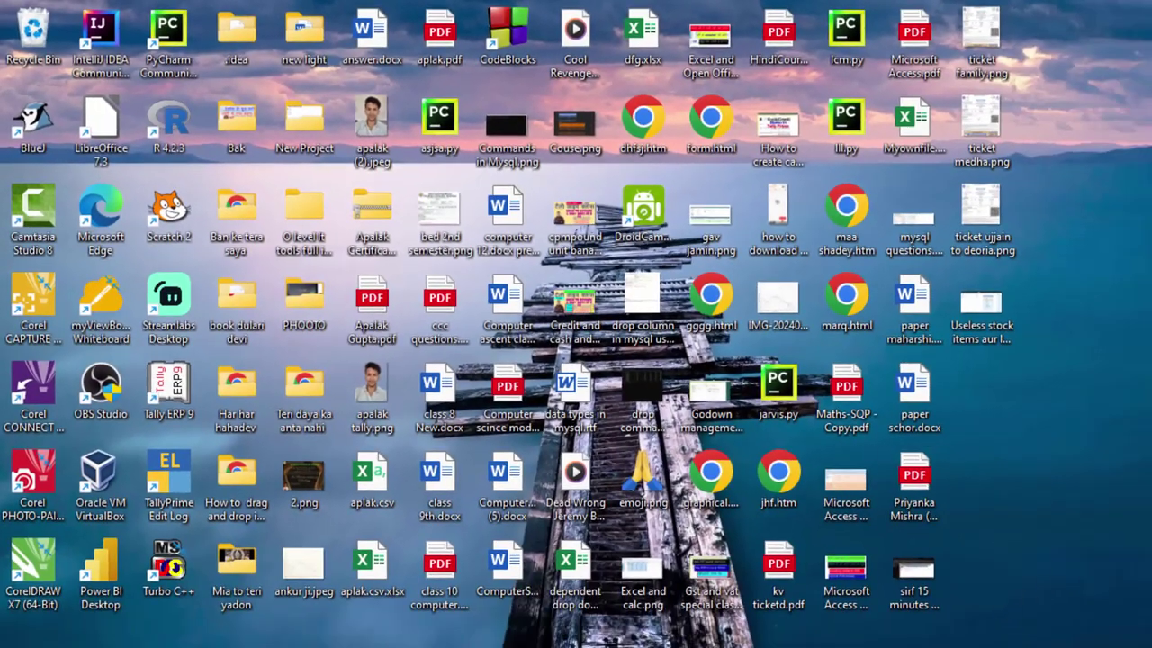
key("super")
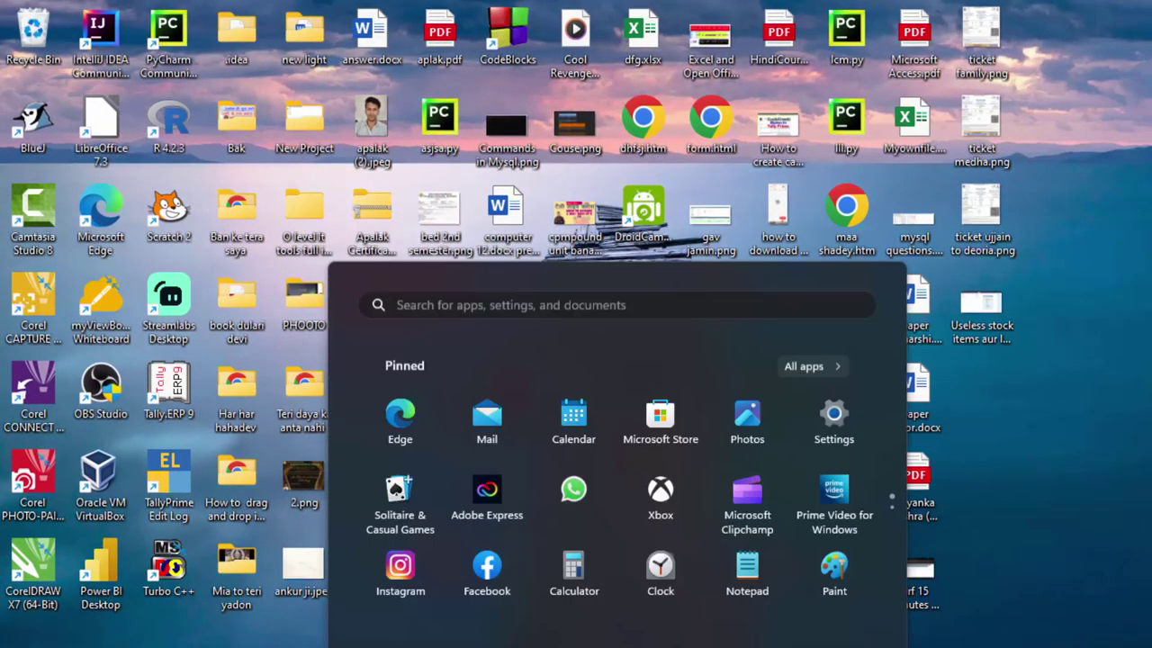
type("excel")
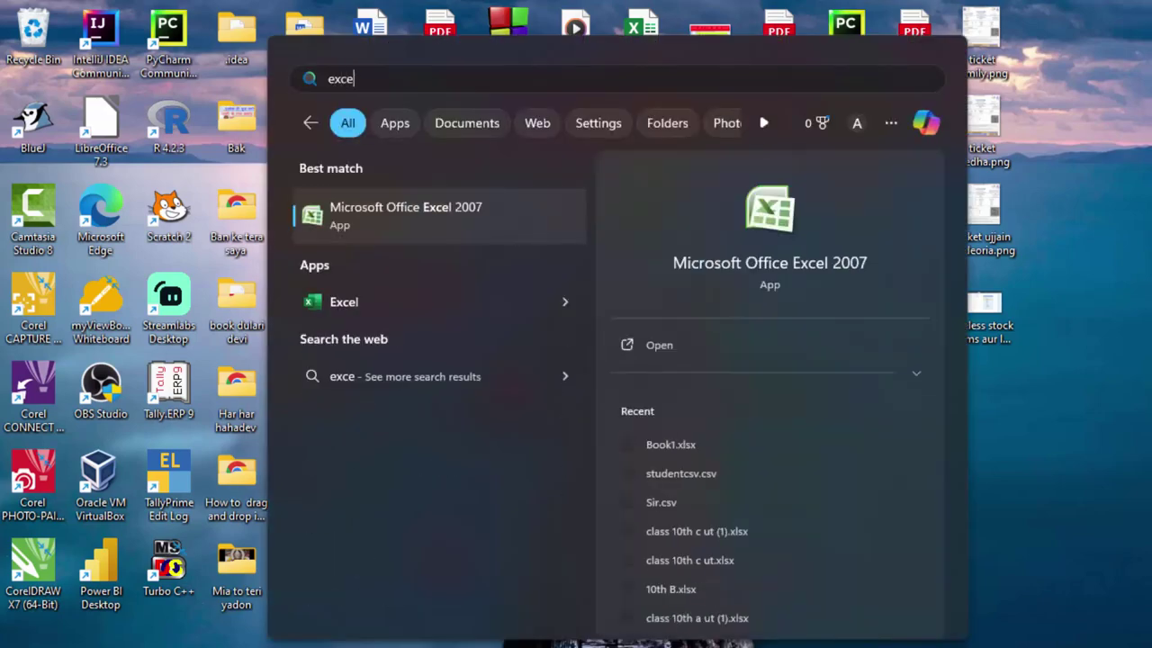
left_click(510, 218)
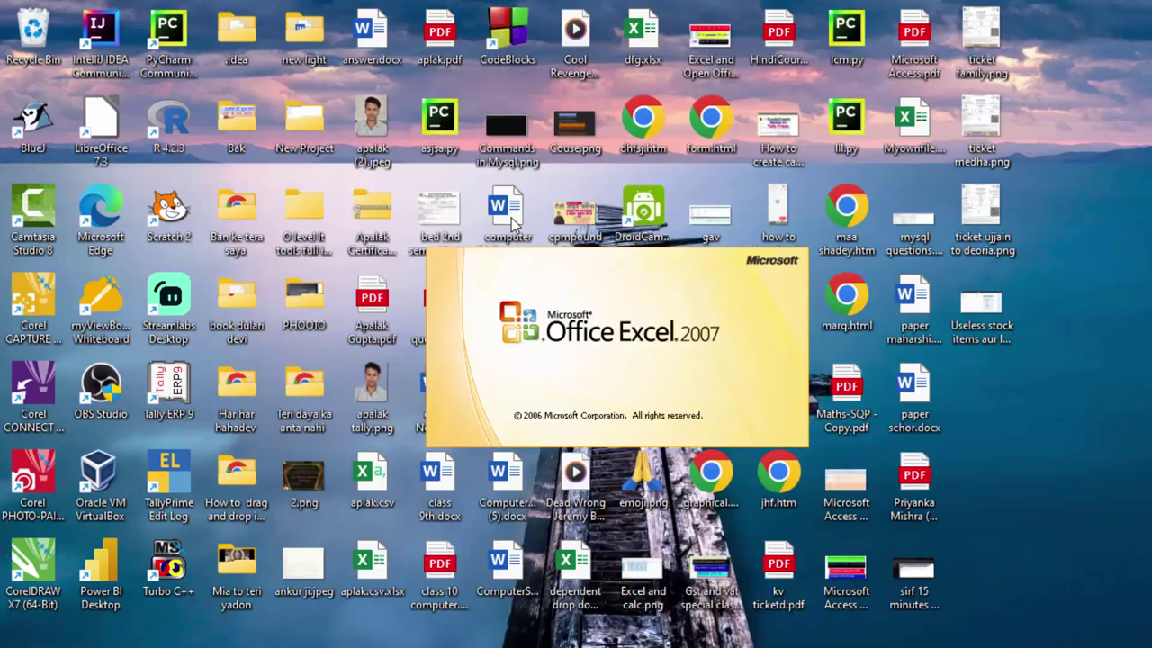
Step: Select column H and cell H1, then try recent Teacher.csv and dismiss its file-not-found error
left_click(493, 189)
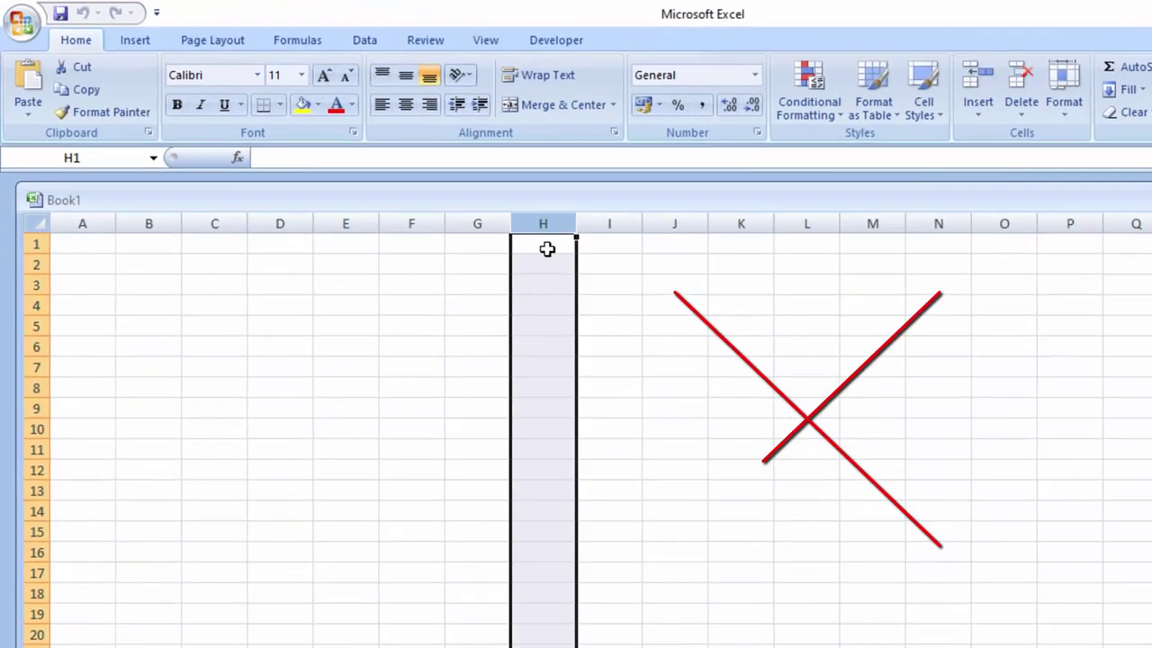
left_click(479, 219)
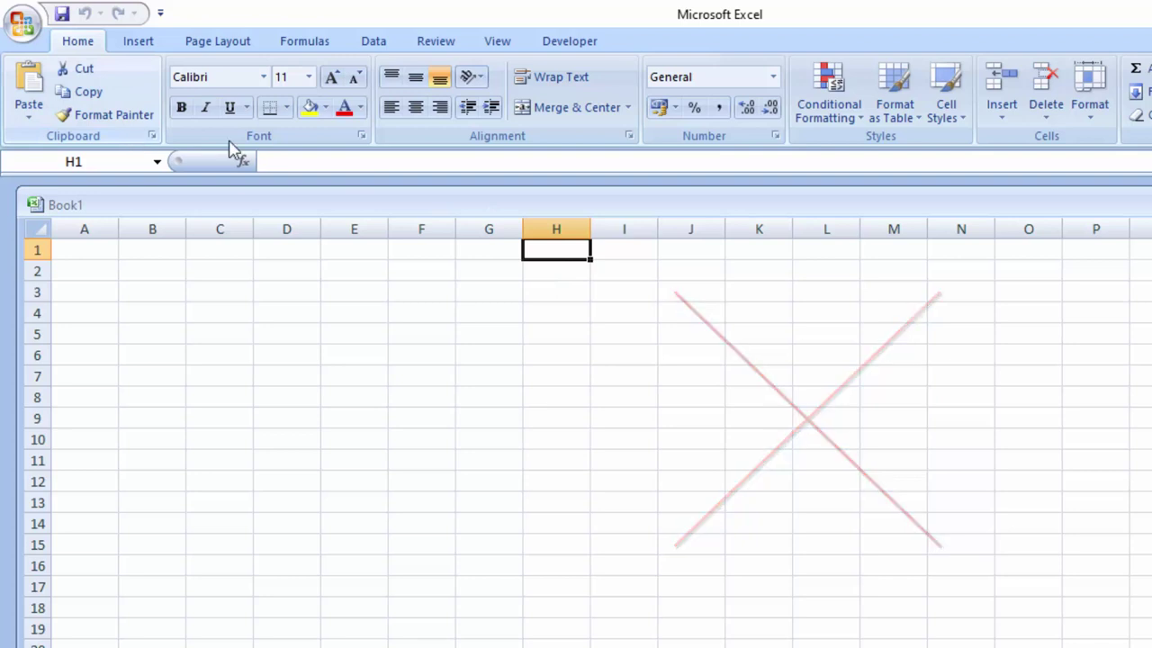
left_click(14, 22)
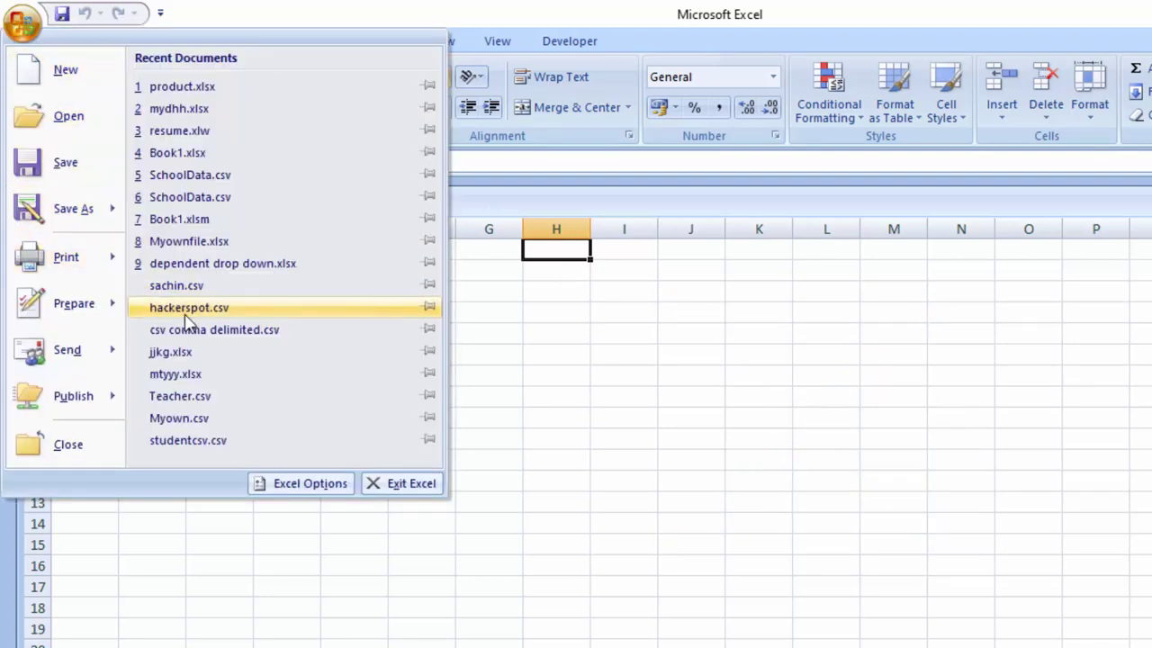
left_click(205, 396)
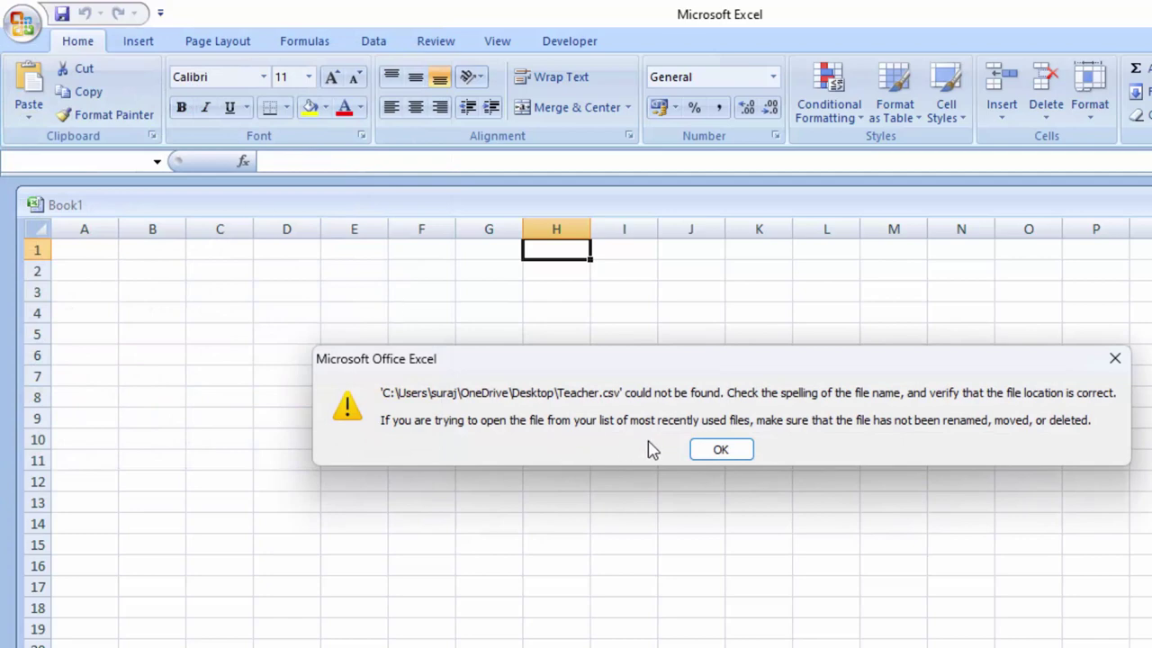
left_click(711, 449)
Step: Try recent mydhh.xlsx, dismiss its error, then open product.xlsx from Recent Documents
left_click(22, 31)
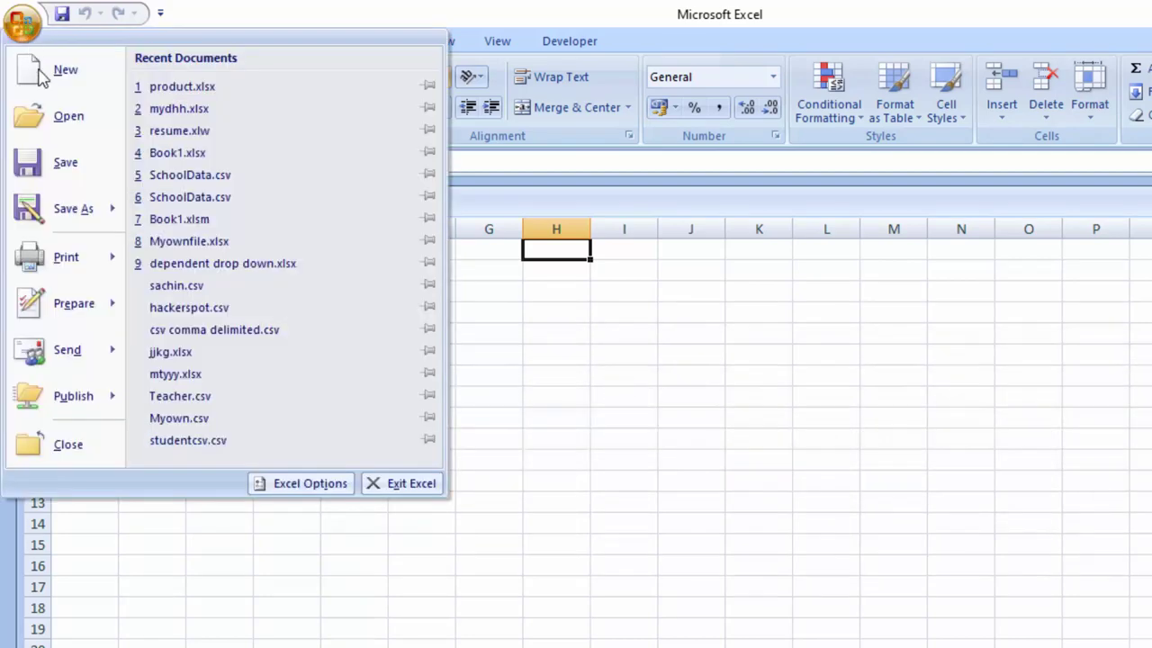
left_click(171, 108)
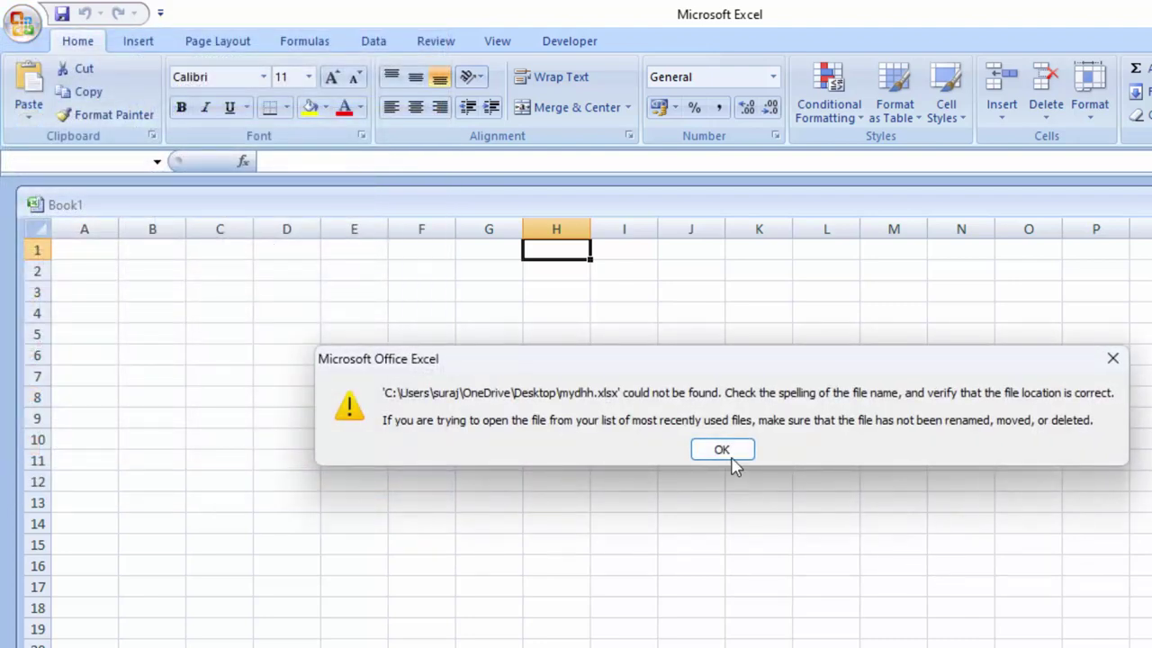
left_click(727, 451)
left_click(23, 23)
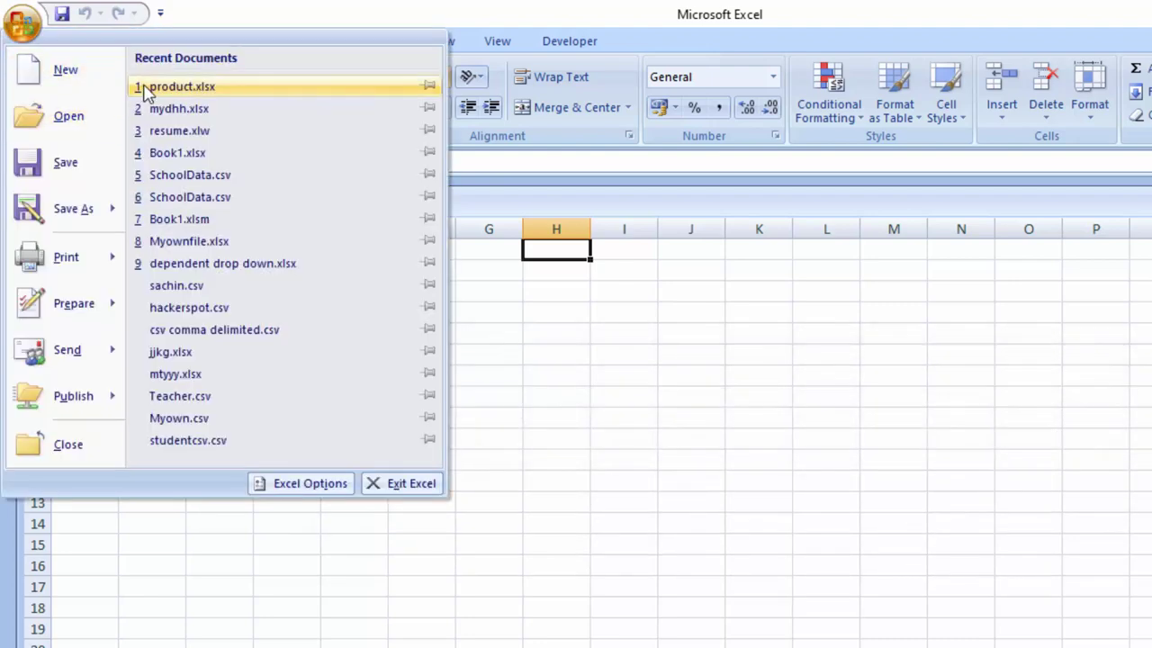
left_click(144, 87)
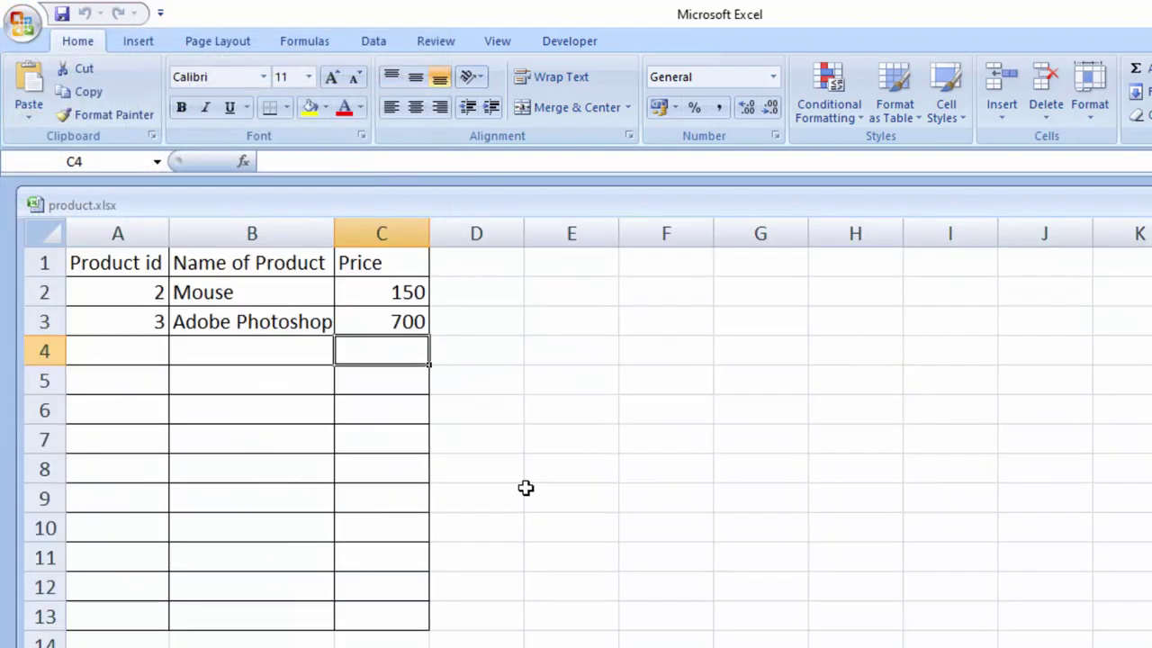
left_click(525, 488)
left_click(447, 260)
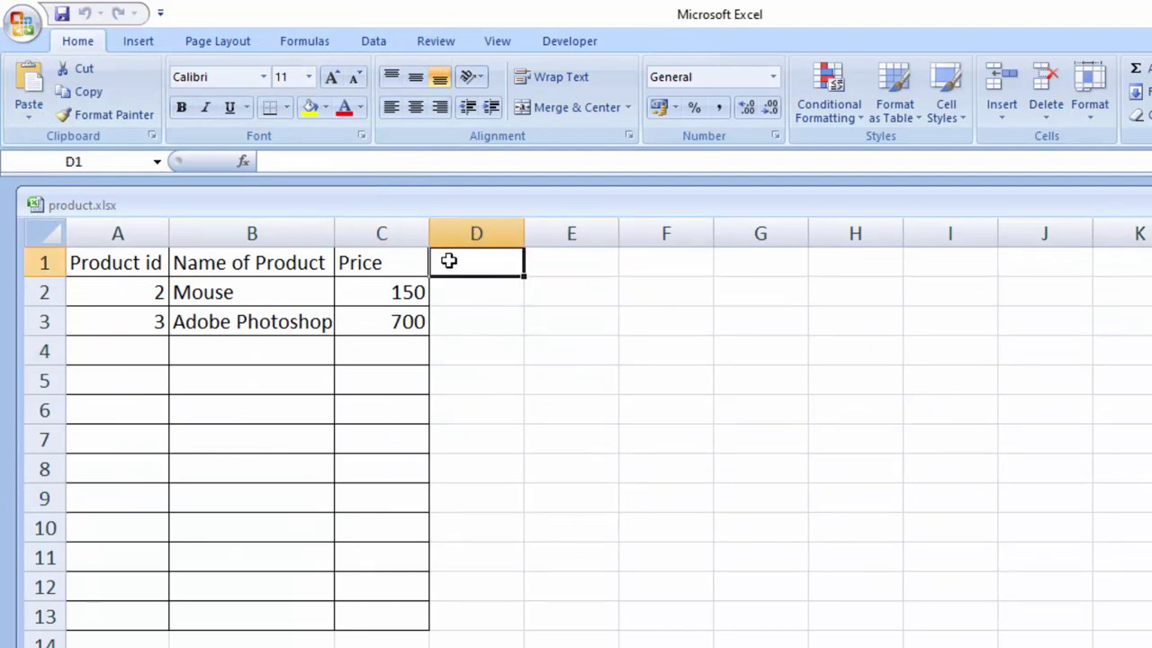
left_click(442, 230)
left_click(235, 233)
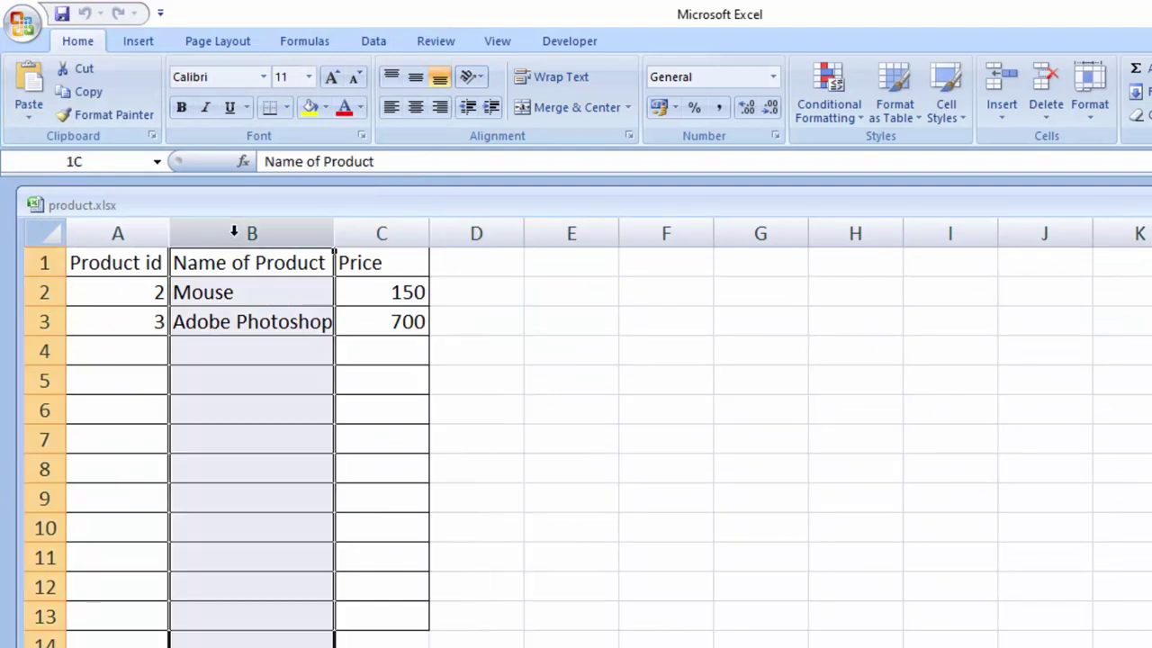
left_click(325, 107)
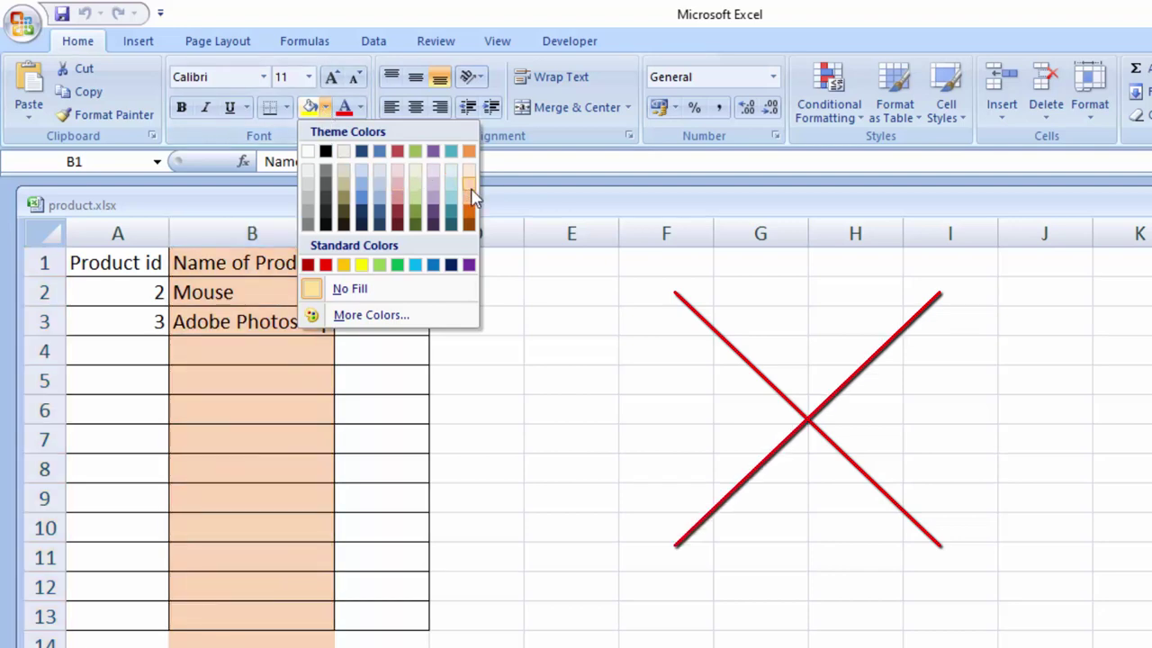
left_click(554, 263)
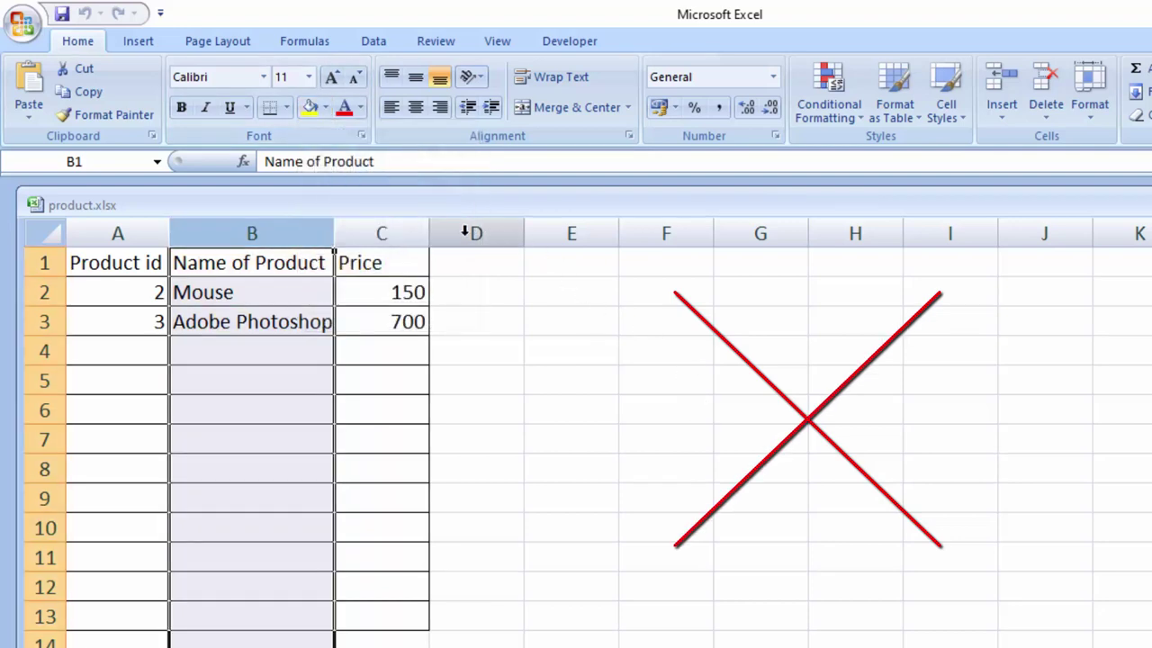
left_click(325, 107)
left_click(760, 471)
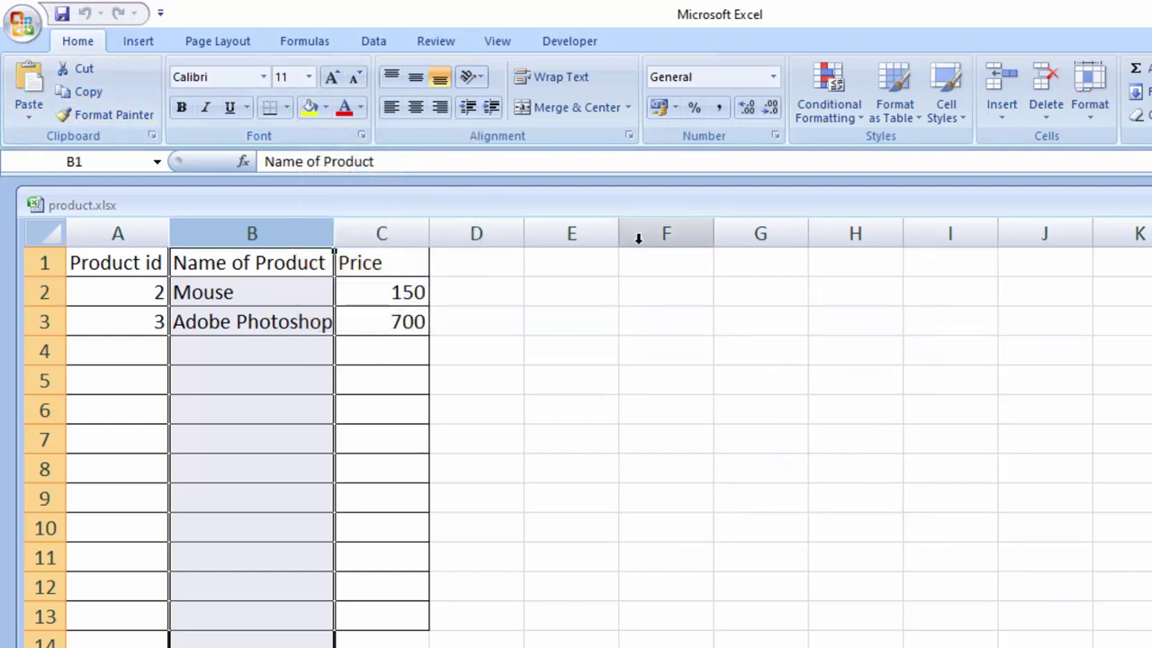
left_click(651, 272)
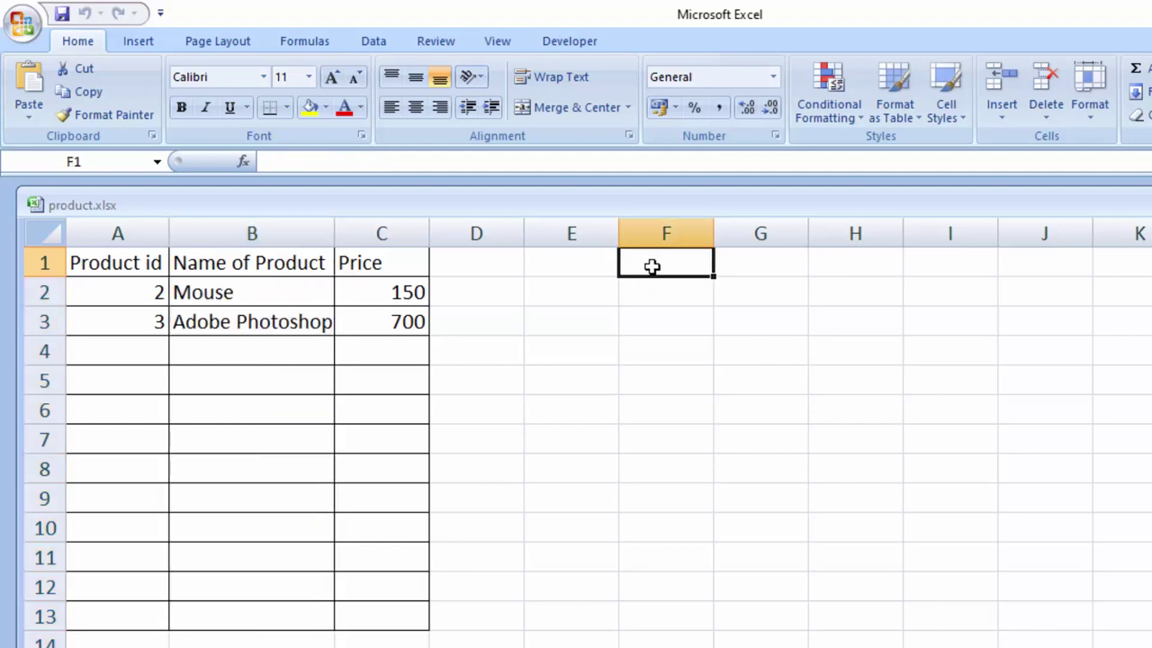
left_click(654, 407)
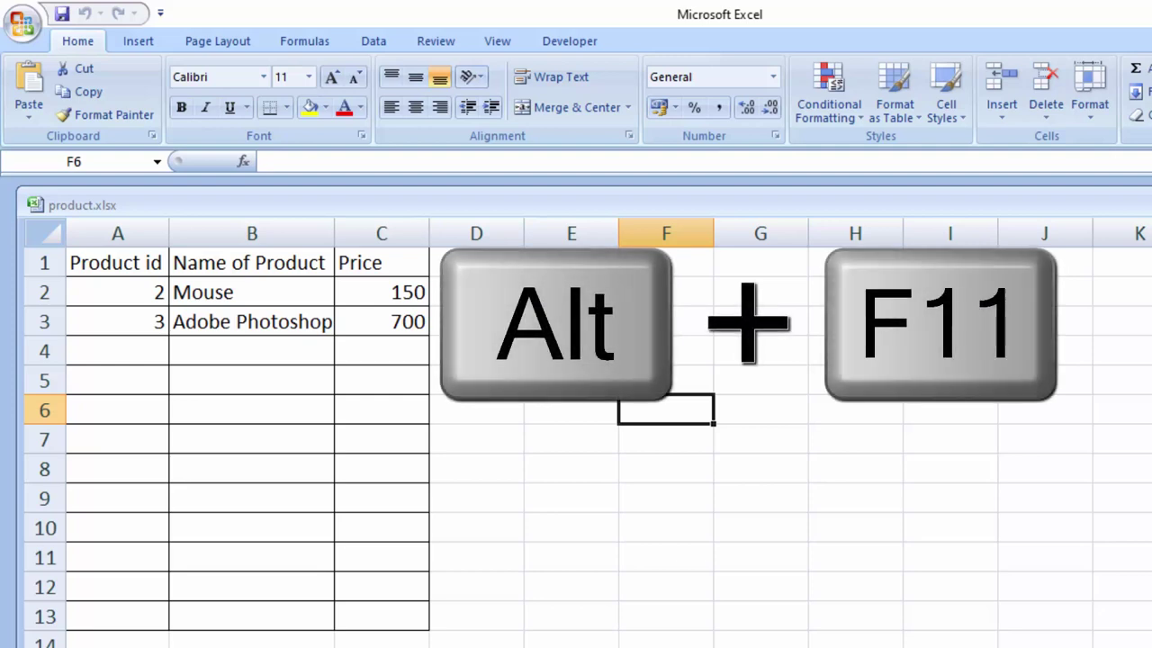
Step: Open Sheet1's code window in the VBA editor and paste the Worksheet_SelectionChange macro using RGB(255, 255, 0)
key("alt+F11")
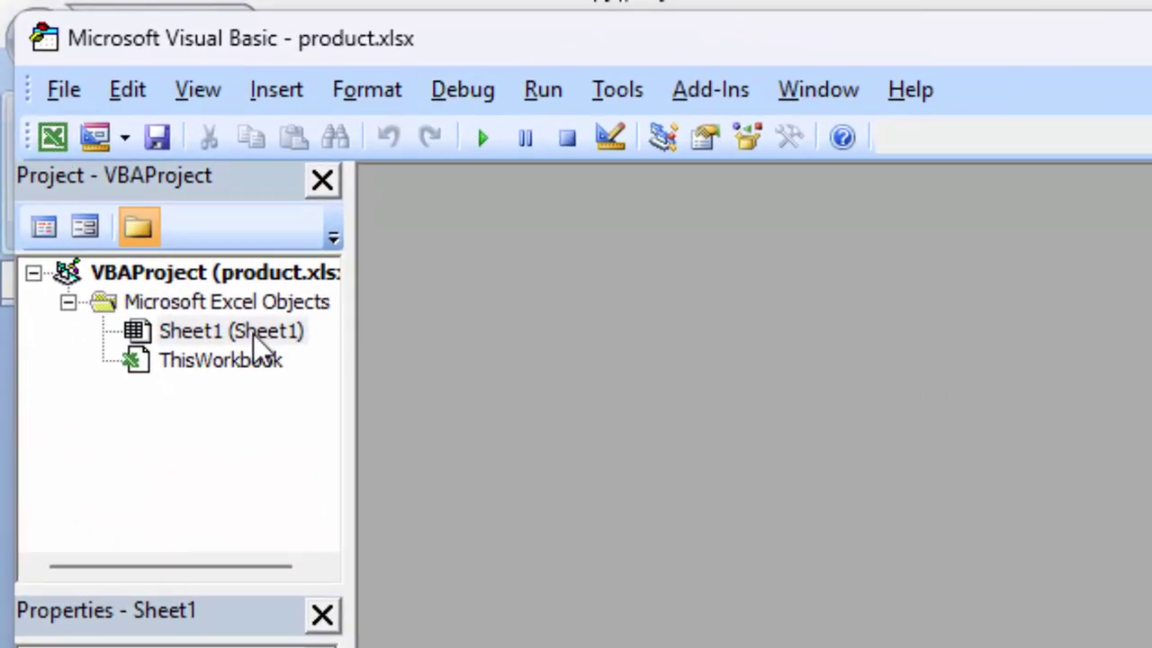
double_click(257, 333)
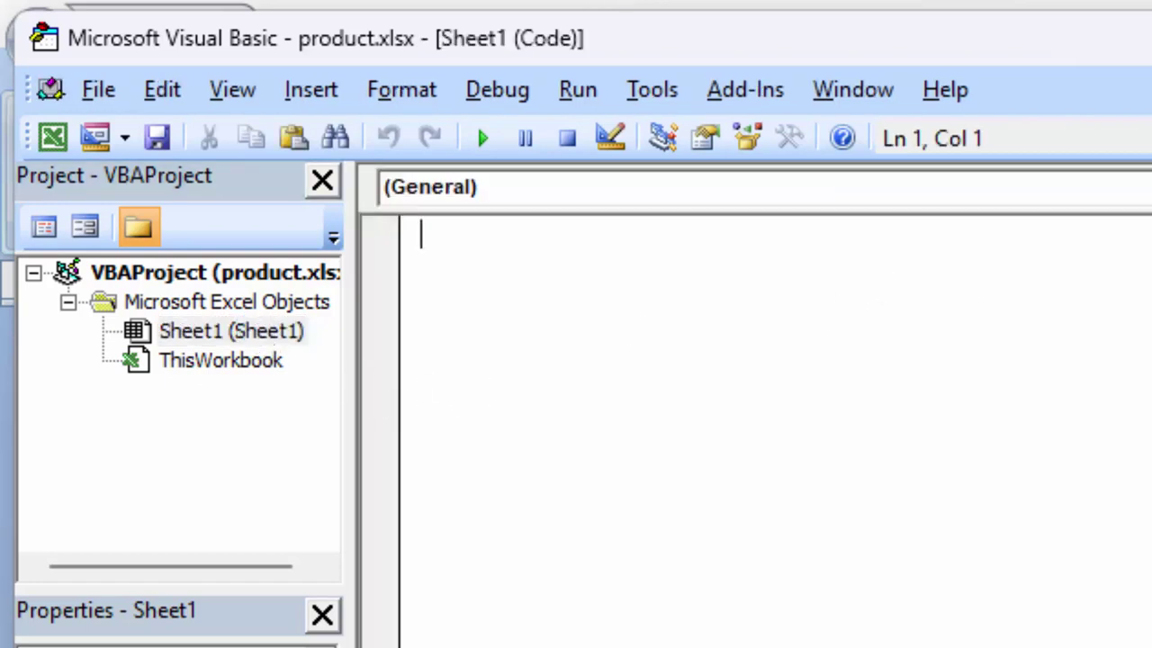
left_click(765, 186)
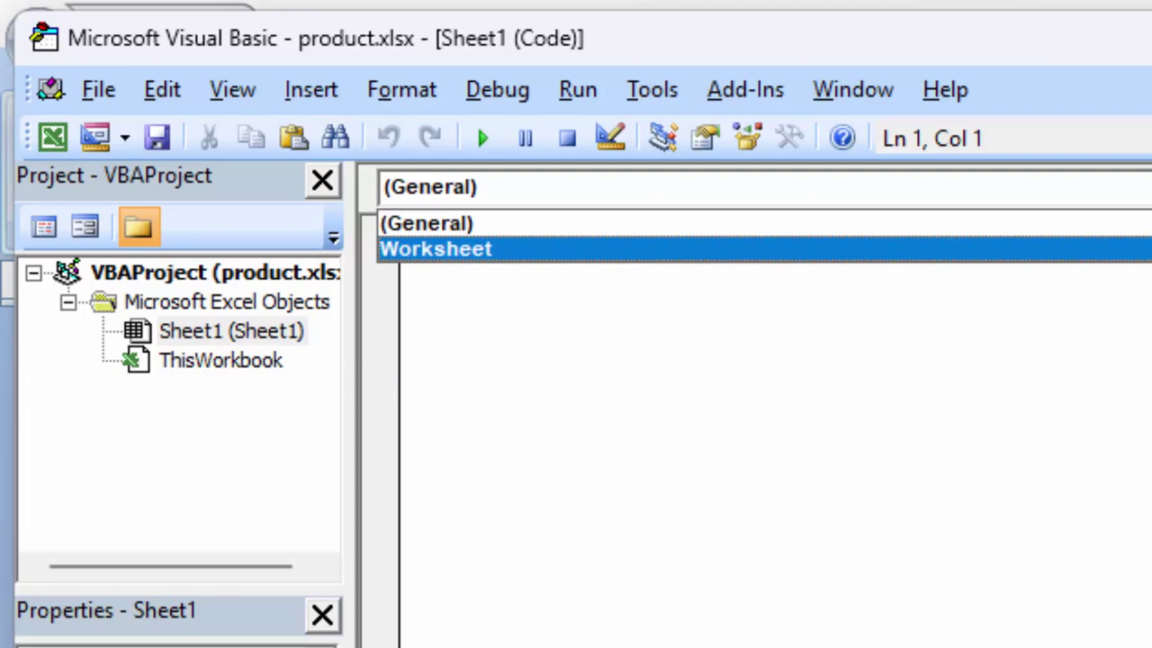
left_click(1028, 225)
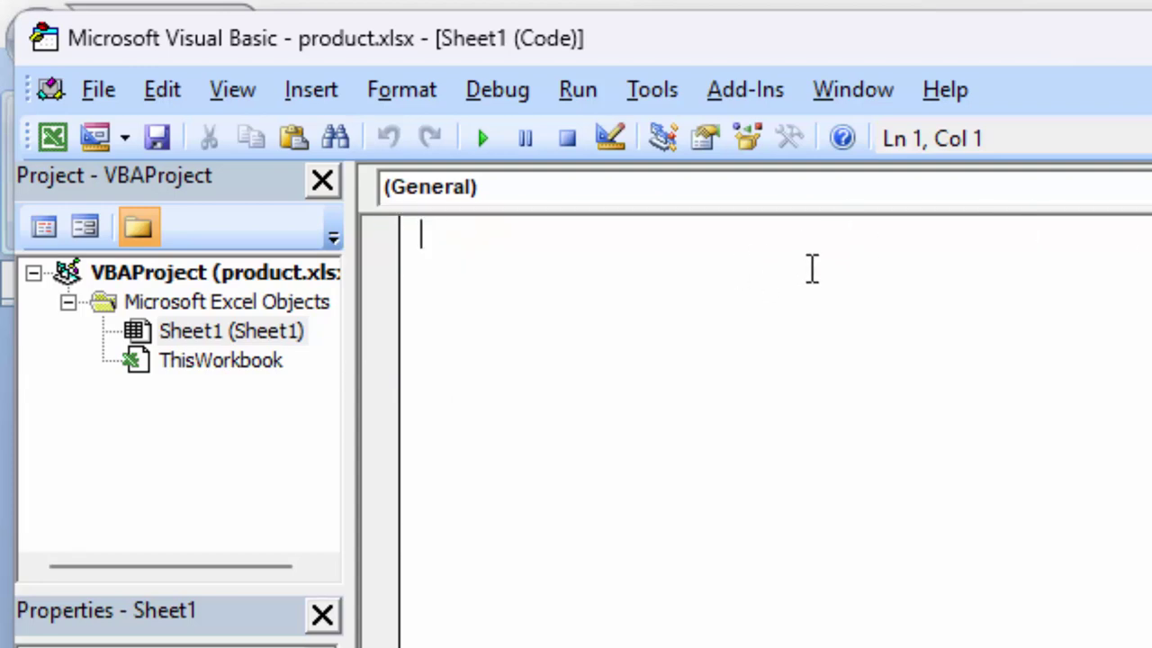
type("Private Sub Worksheet_SelectionChange(ByVal Target As Range)     Dim selectedRow As Range     Dim selectedColumn As Range      ' Clear previous highlighting     Cells.Interior.ColorIndex = xlNone      ' Highlight active row     Set selectedRow = Rows(Target.Row)     selectedRow.Interior.Color = RGB(255, 255, 0)      ' Highlight active column     Set selectedColumn = Columns(Target.Column)     selectedColumn.Interior.Color = RGB(255, 255, 0) End Sub")
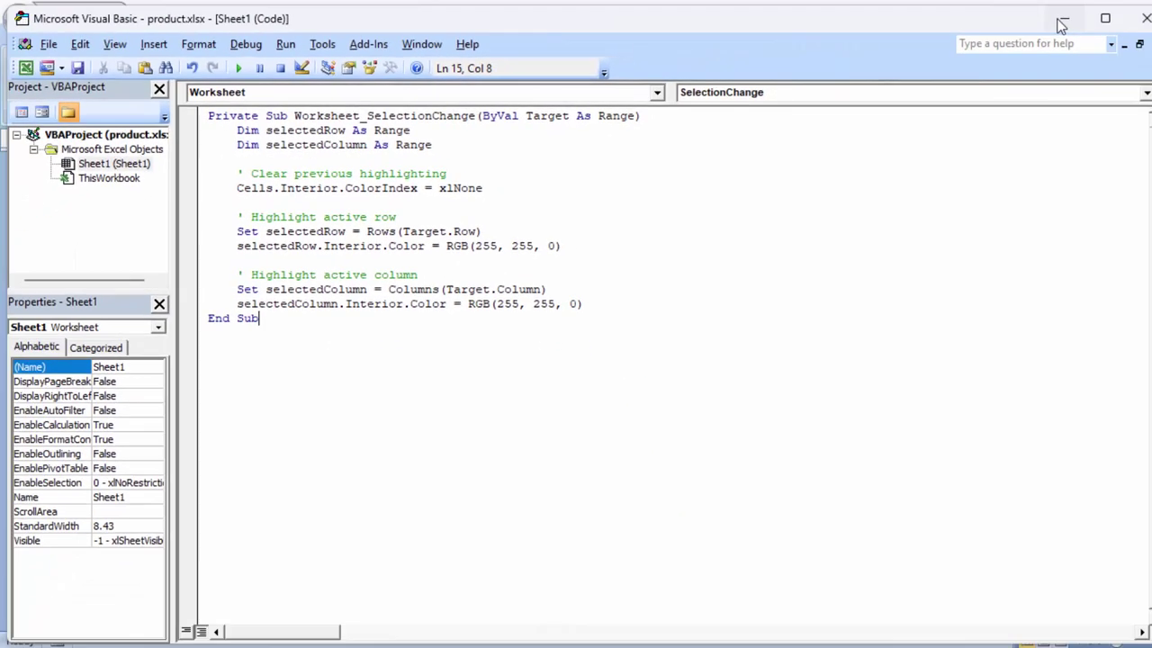
Step: Return to Excel and select F2, B7 and F9 to test the yellow highlight on Sheet1
left_click(1062, 20)
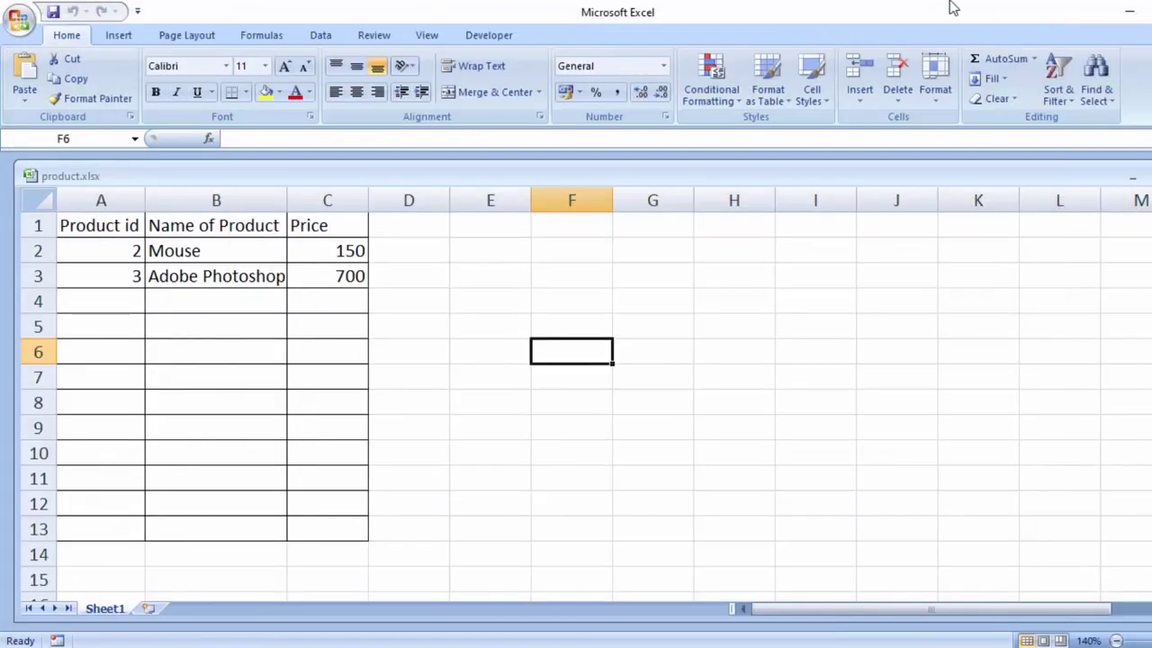
left_click(572, 241)
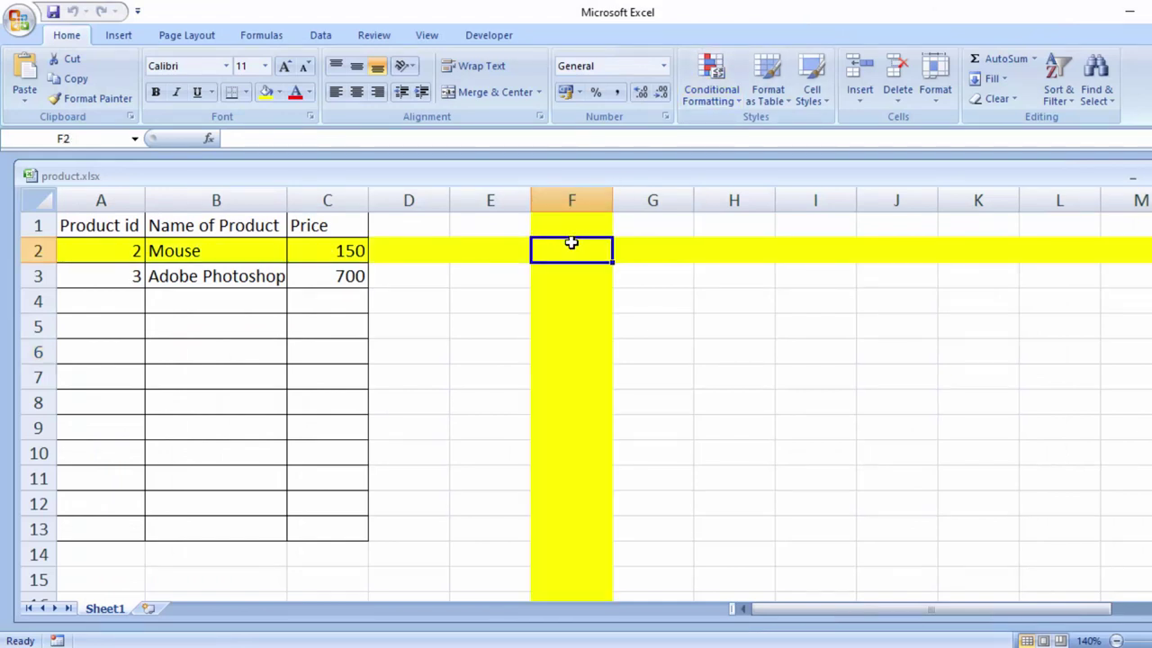
left_click(232, 387)
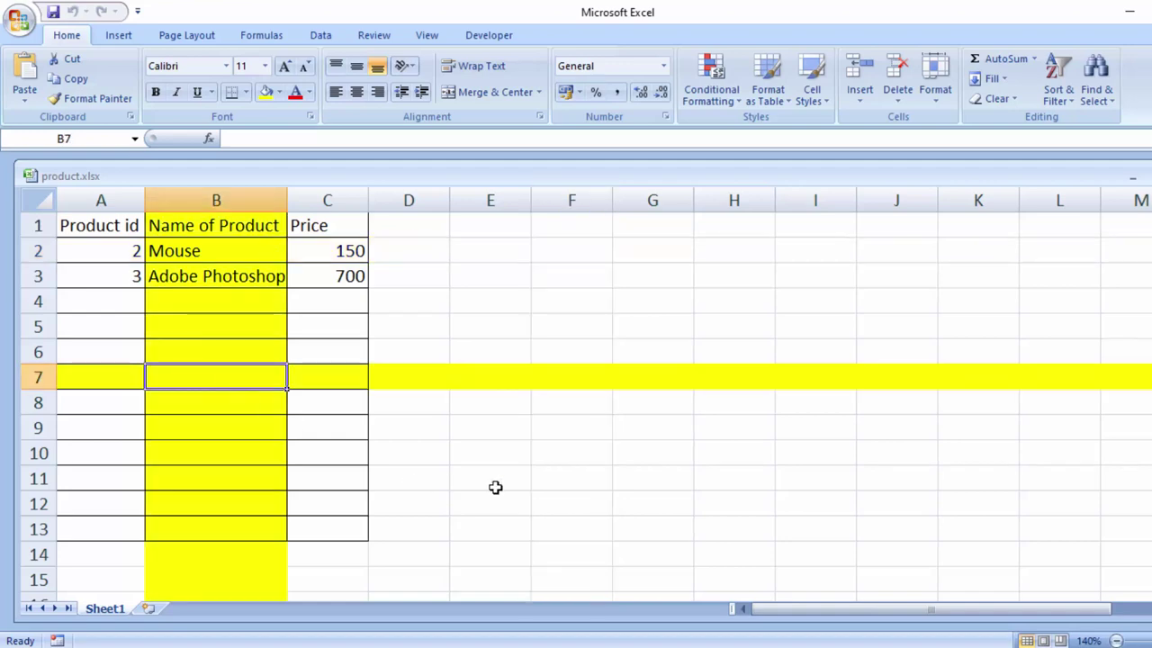
left_click(601, 432)
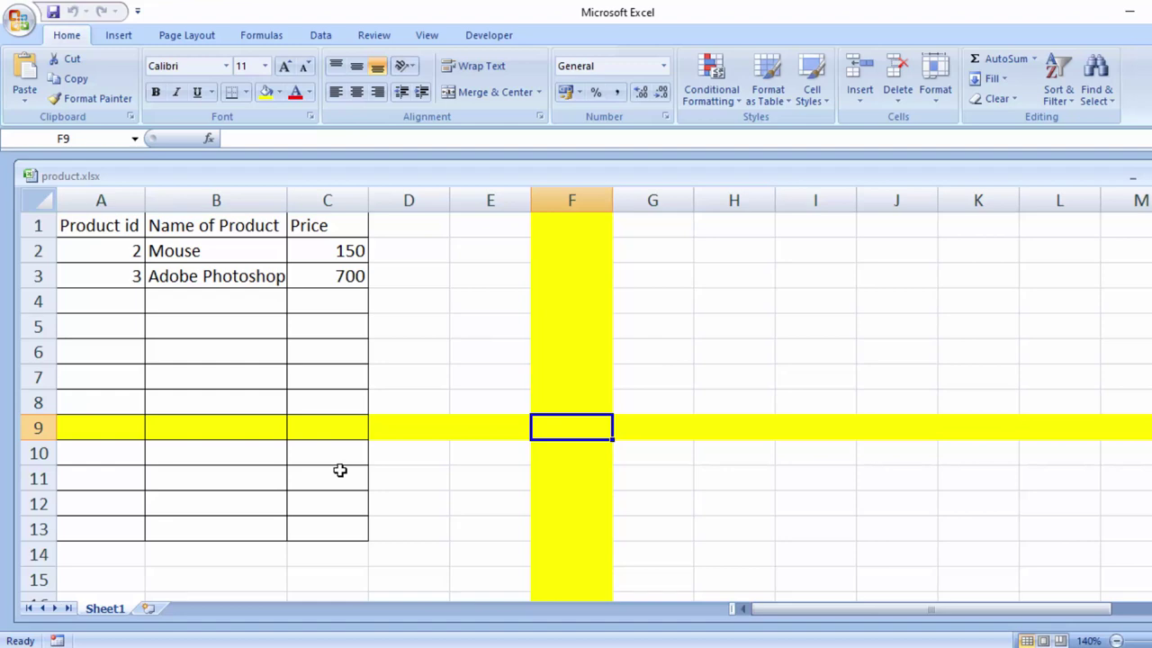
Step: Add a blank Sheet2 and select I4 and I6 to show it stays unhighlighted
left_click(149, 609)
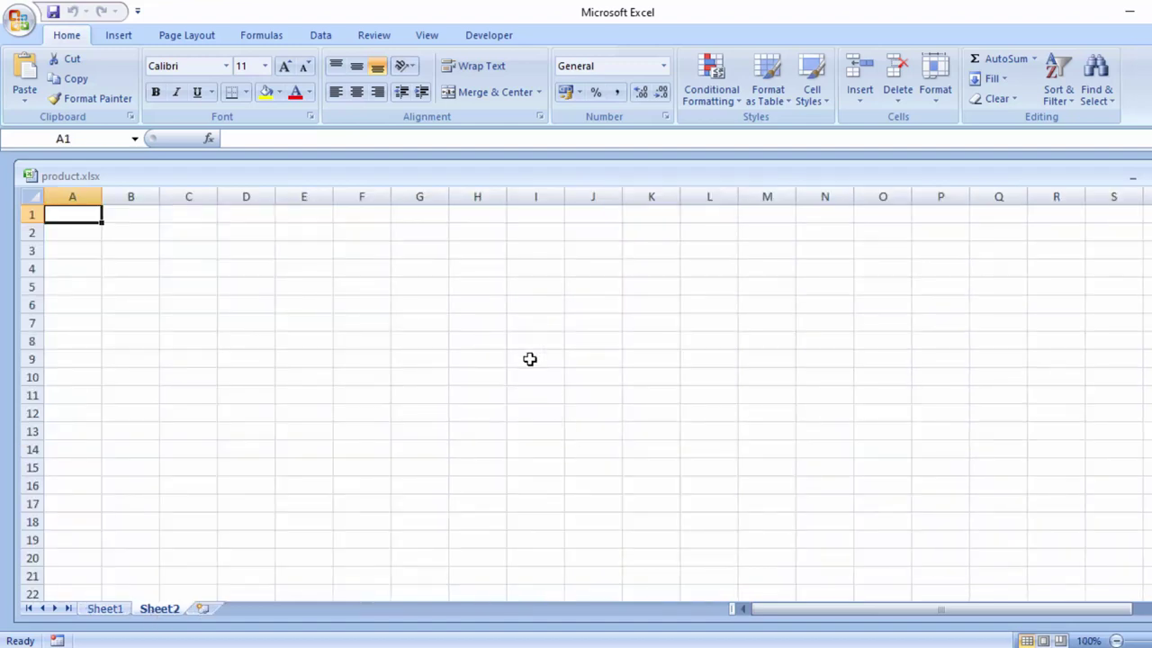
left_click(521, 270)
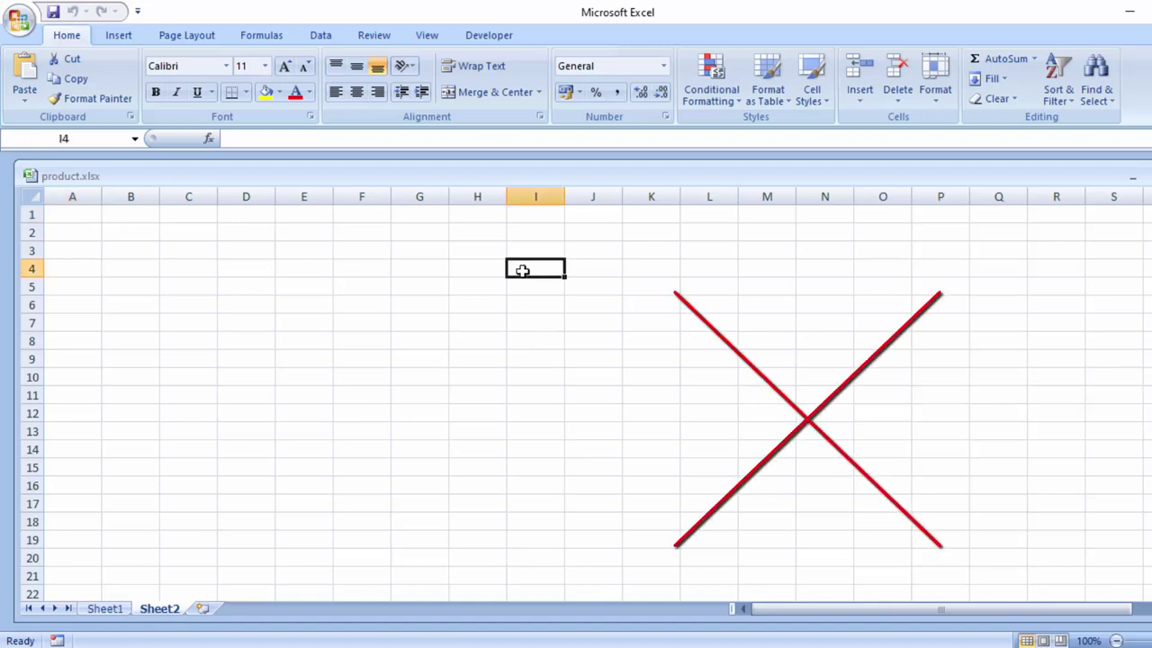
left_click(531, 311)
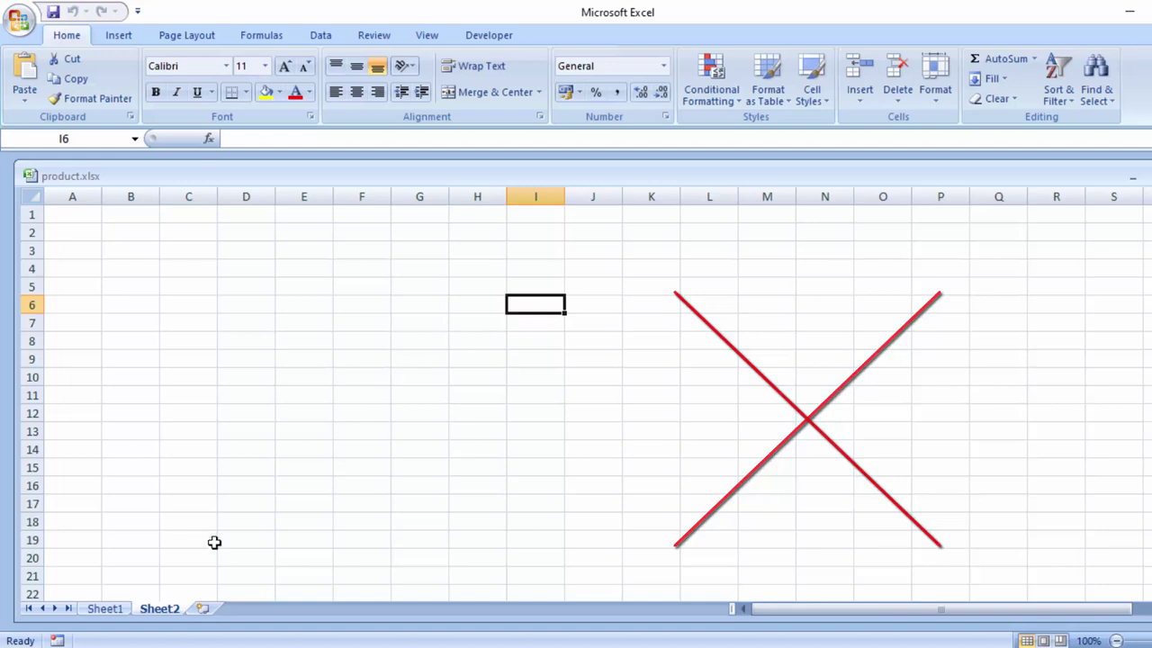
Step: Go back to Sheet1 and select H2 and F5 to see the highlight follow
left_click(105, 611)
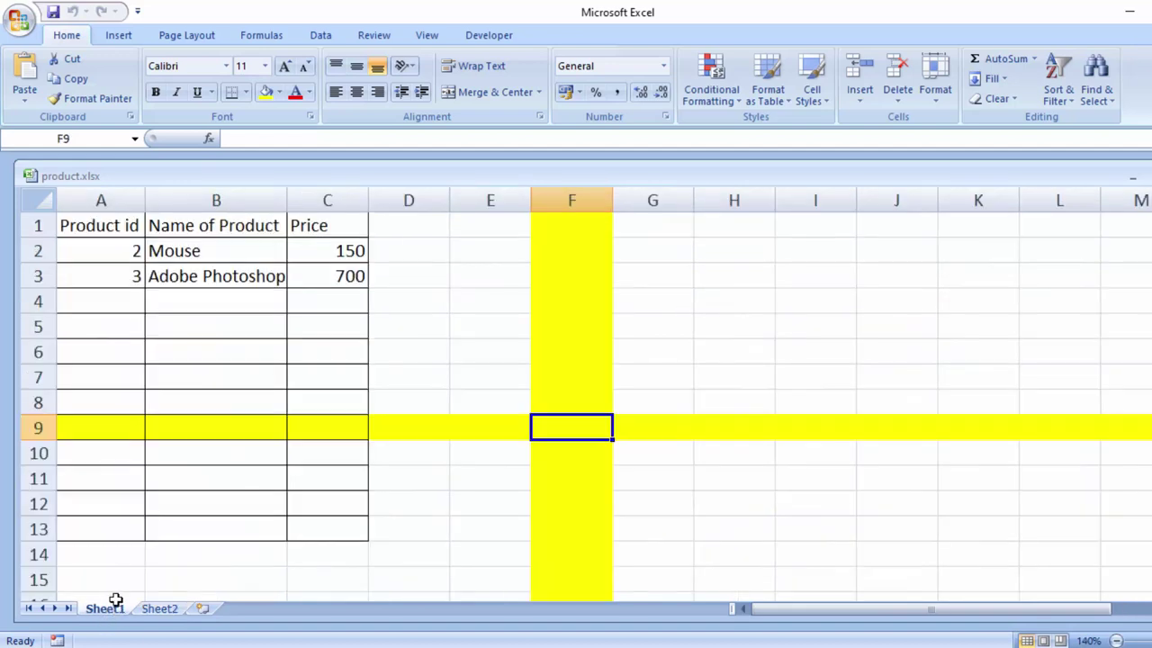
left_click(722, 259)
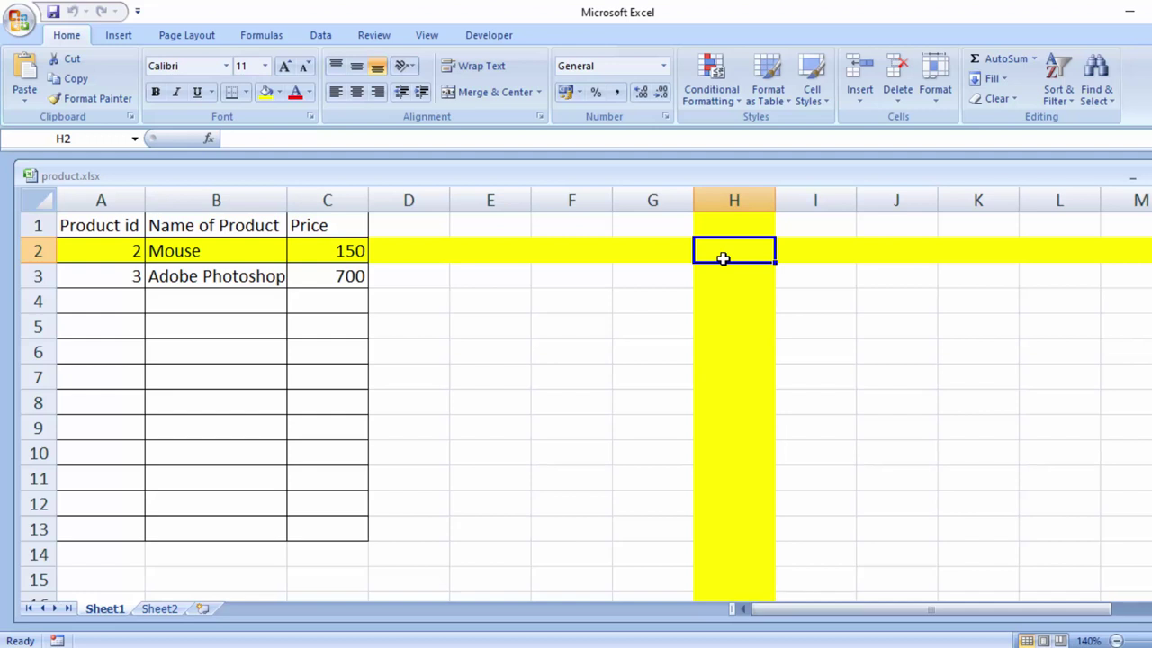
left_click(532, 332)
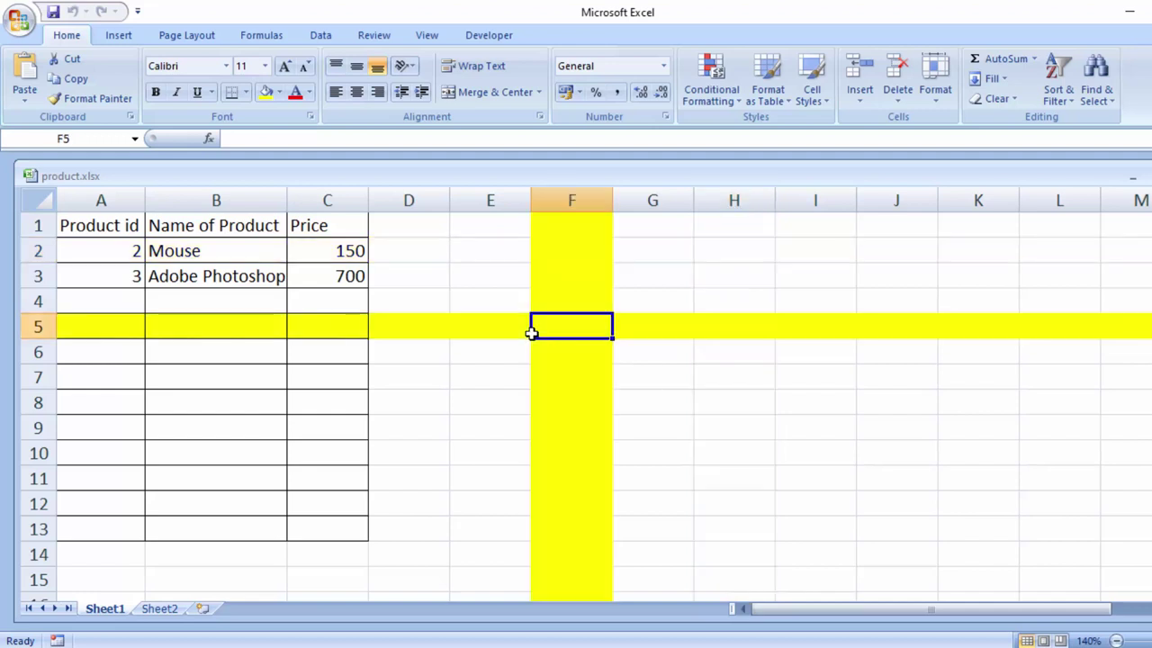